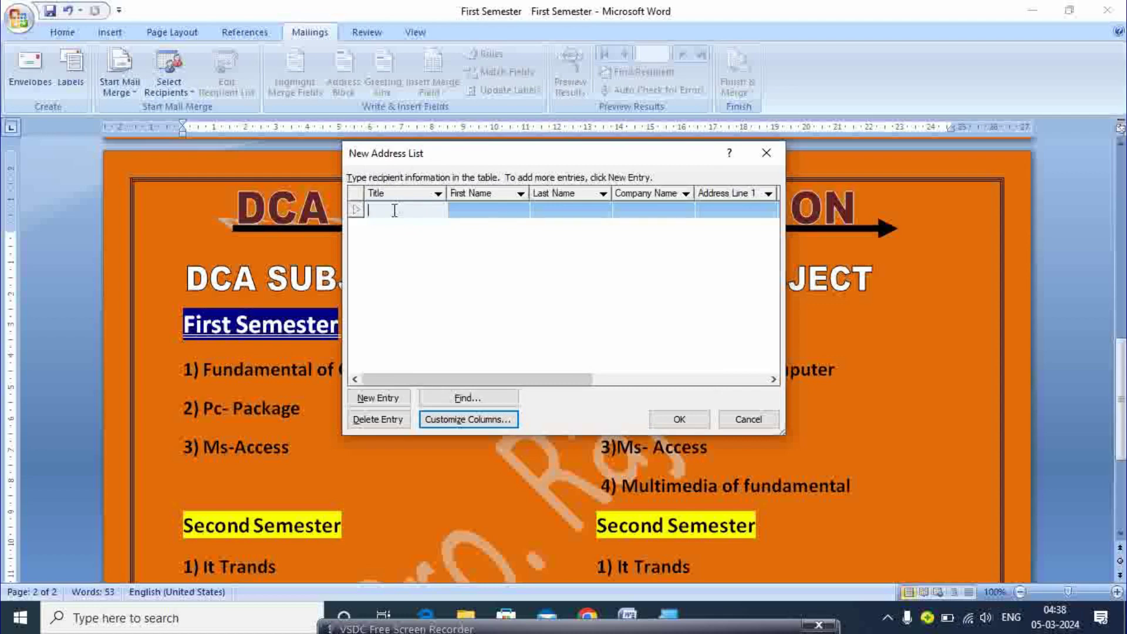
- Enter title 'dca information', the recipient's first and last name, and company 'smart computer academy sehore'
type("dca n")
key("BackSpace")
type("infro")
key("BackSpace")
key("BackSpace")
type("ormation")
left_click(396, 212)
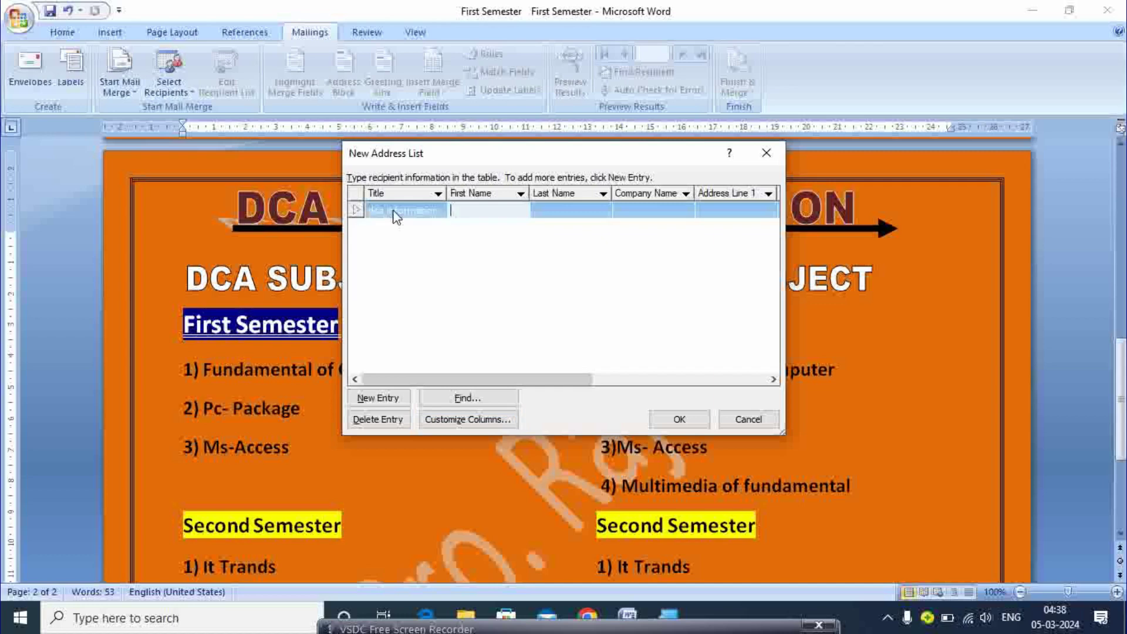
left_click(569, 210)
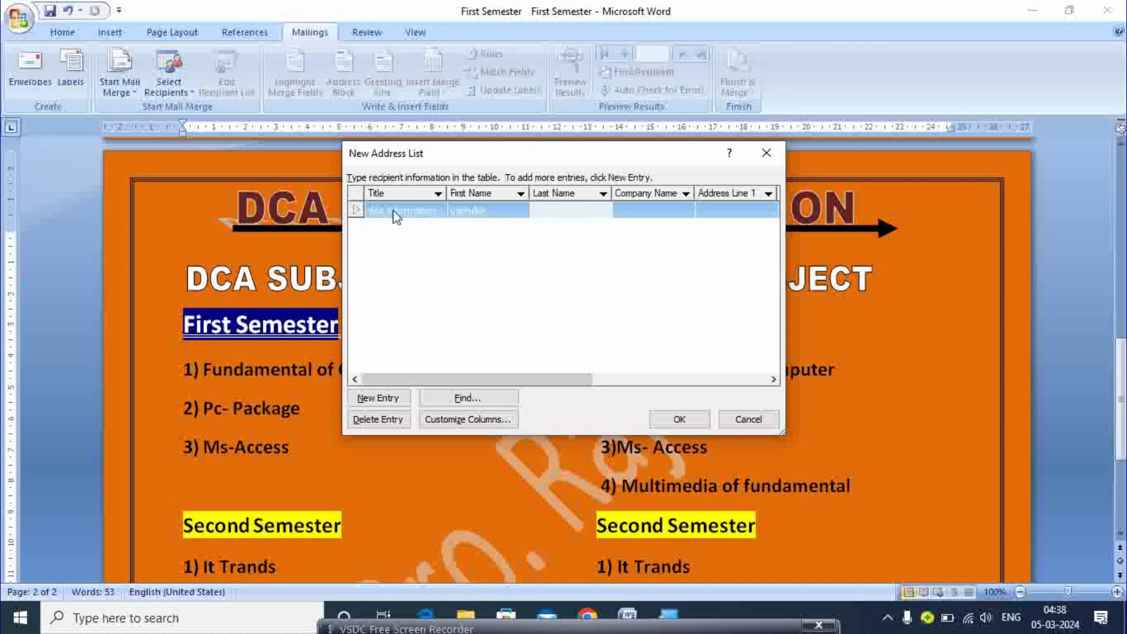
key("Tab")
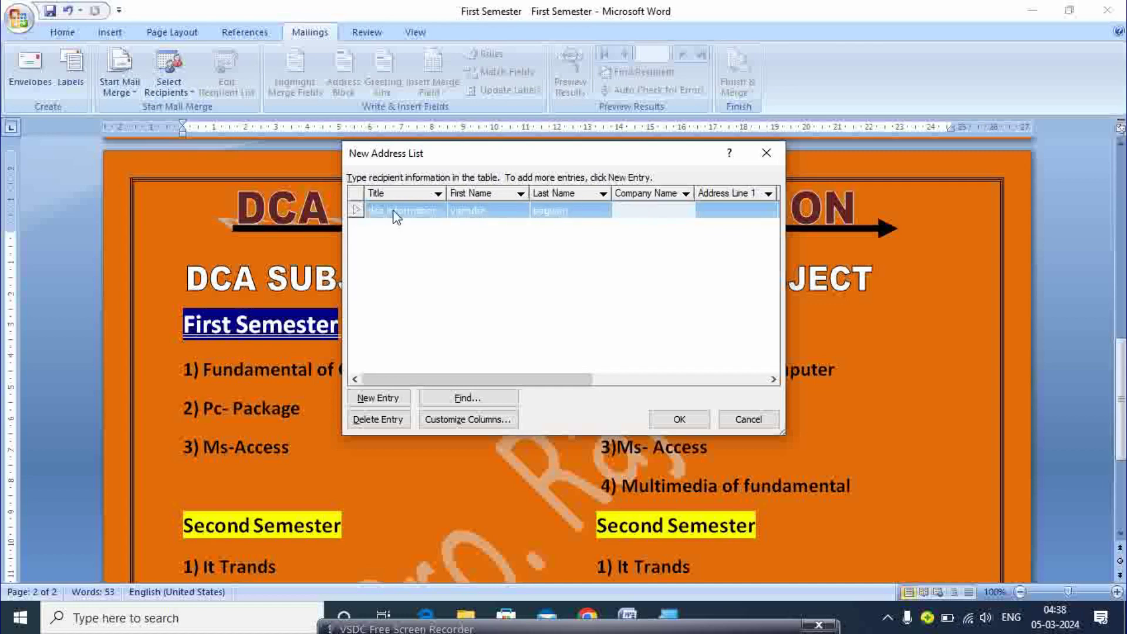
type("smart computer academy sehoo")
key("BackSpace")
key("BackSpace")
type("ore")
- Fill in the first recipient's address, city, state, work phone and e-mail, then start a blank entry
key("Tab")
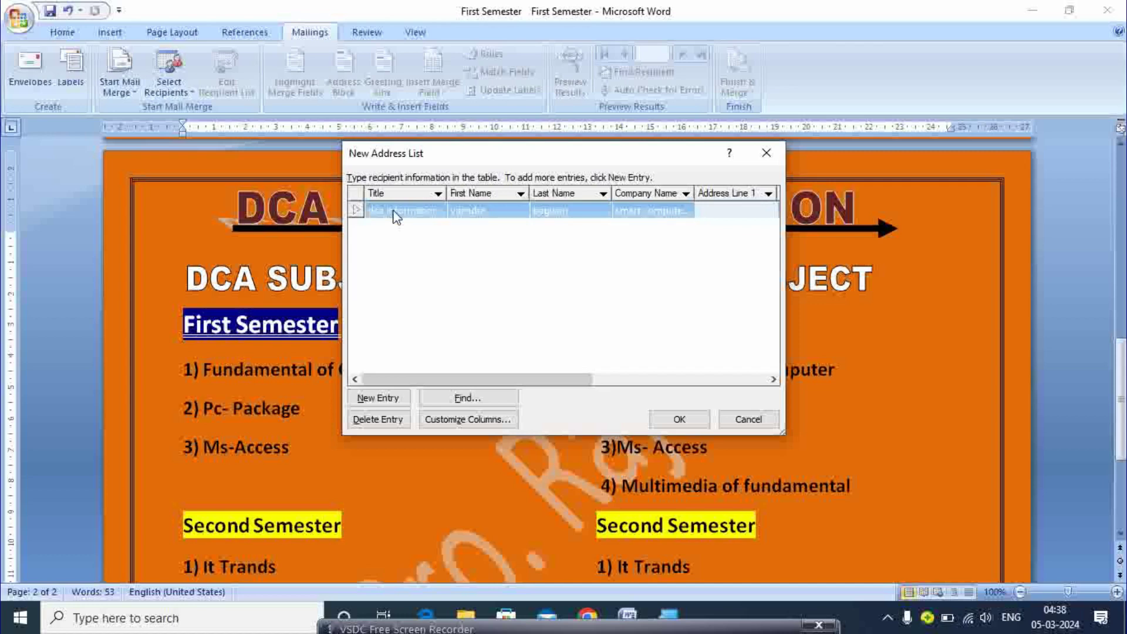
type("englishpr")
key("BackSpace")
type("ura se")
type("ctor")
key("Tab")
type("sehore")
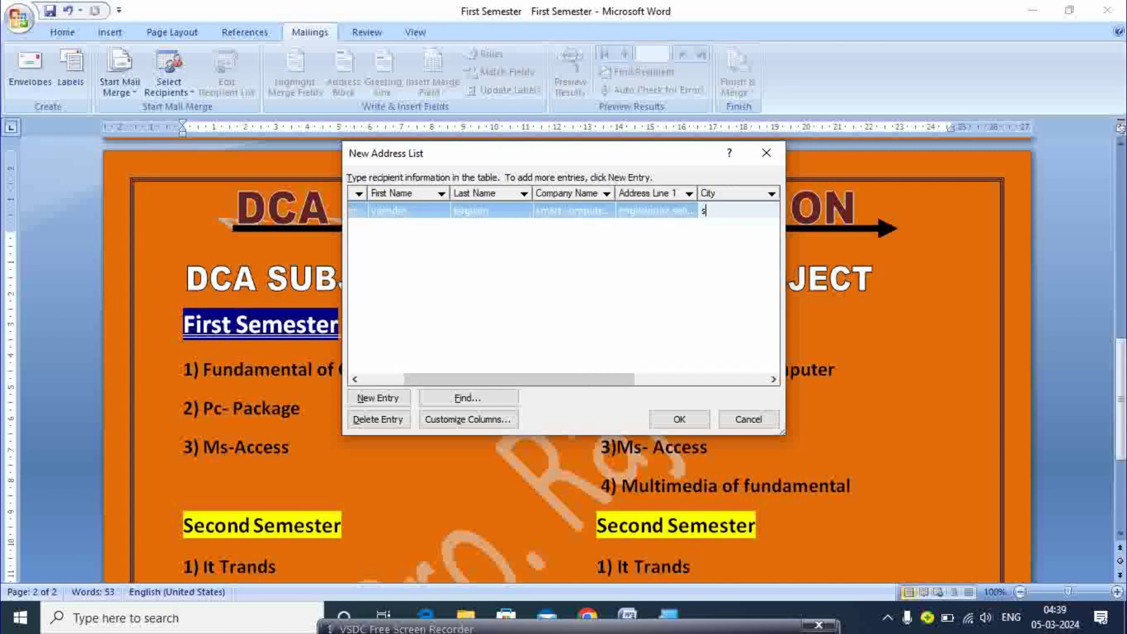
key("Tab")
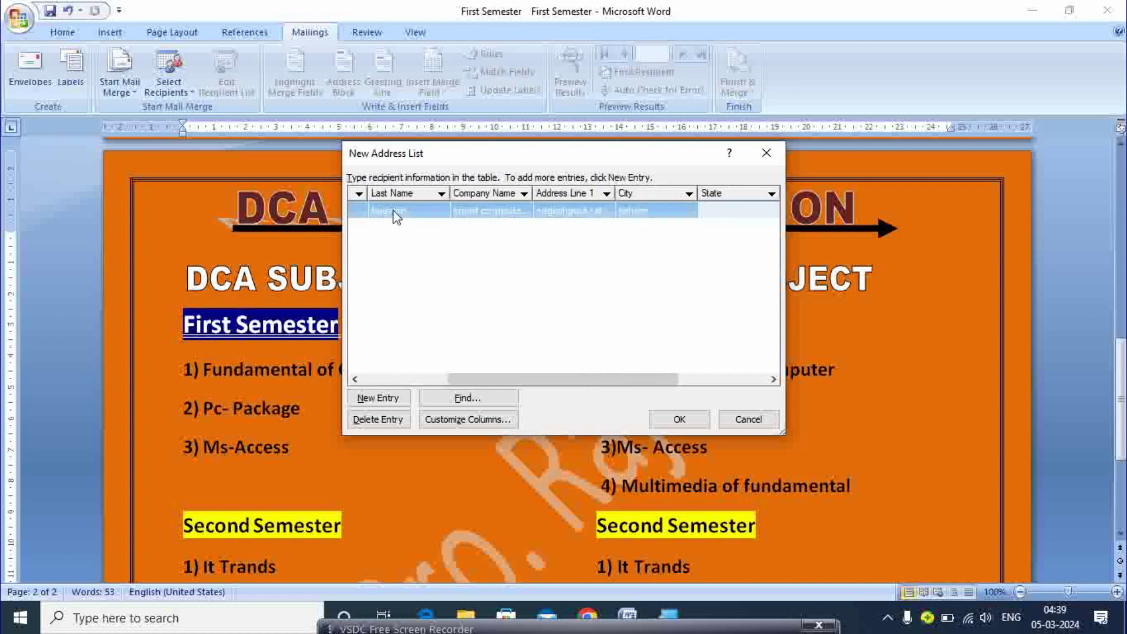
type("mp")
key("Tab")
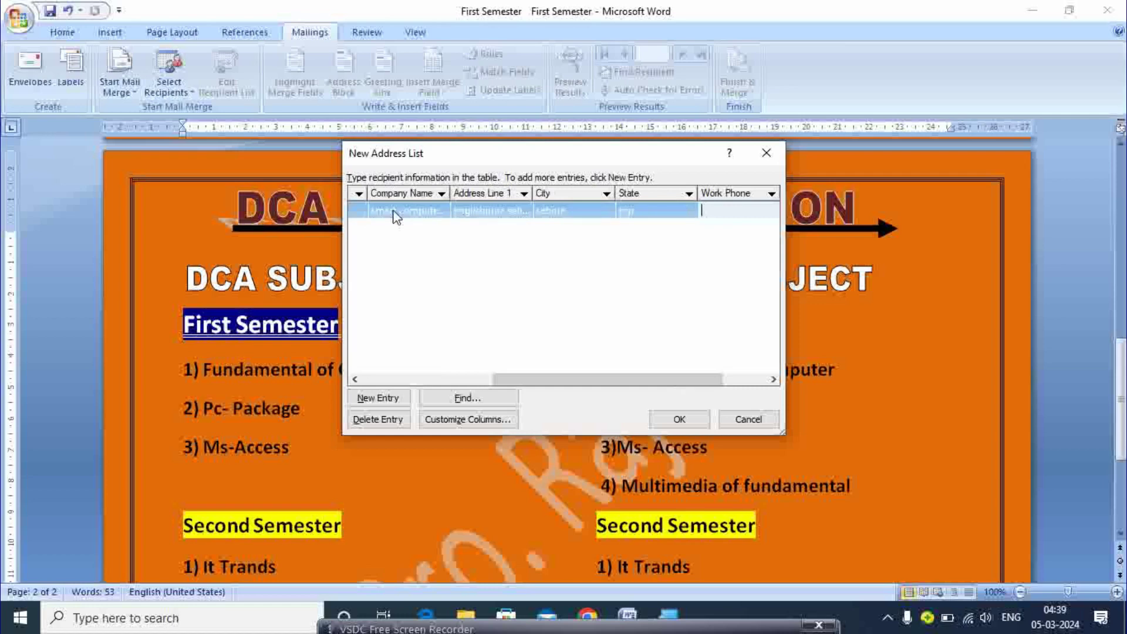
type("000000000000")
key("Tab")
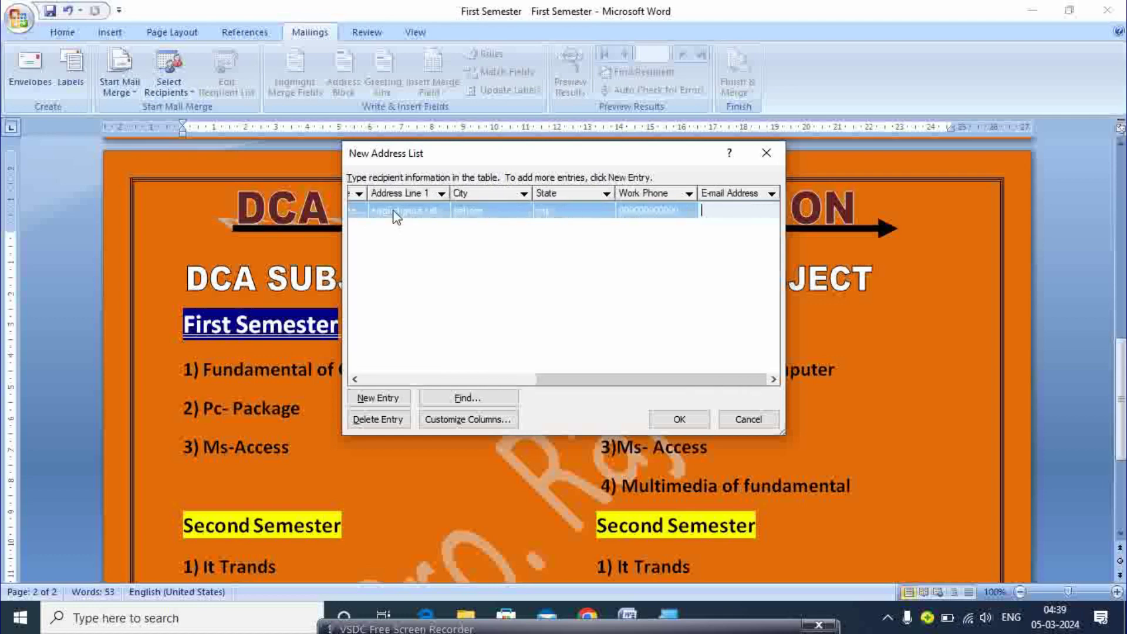
key("Tab")
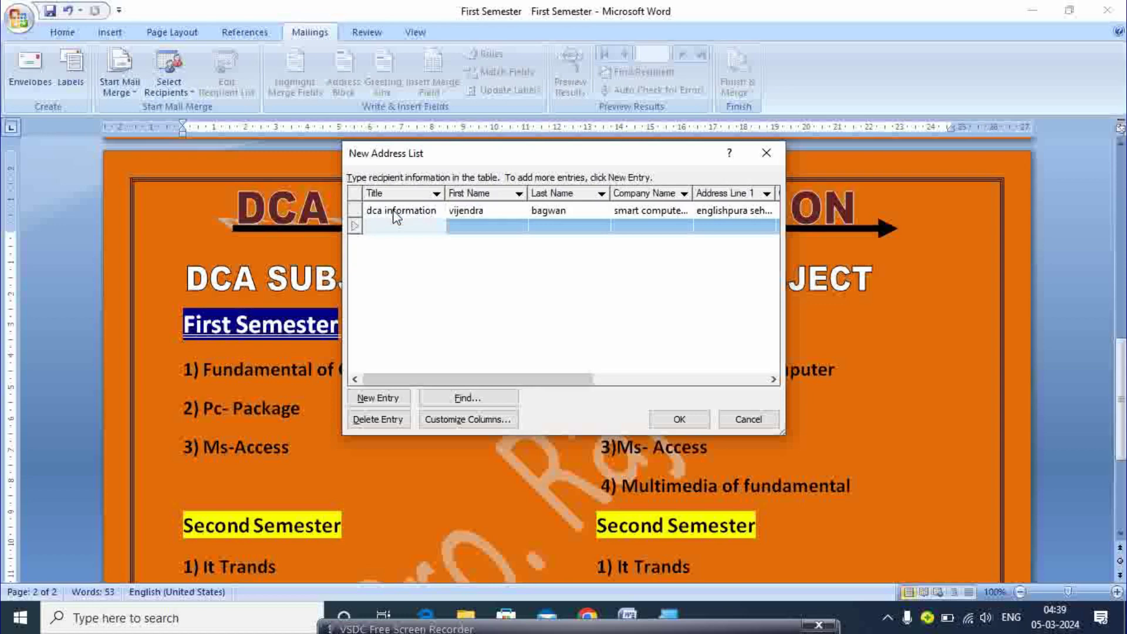
- Copy the title 'dca information' into the second entry and enter the recipient's first and last name
left_click(395, 213)
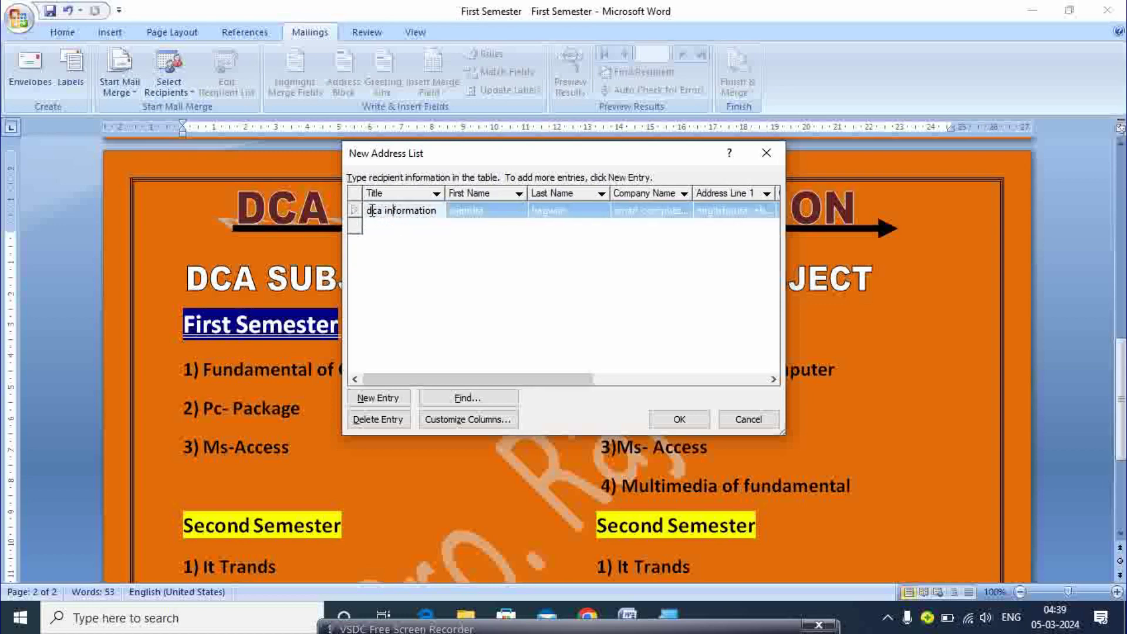
double_click(373, 210)
left_click_drag(397, 208, 446, 210)
key("ctrl+c")
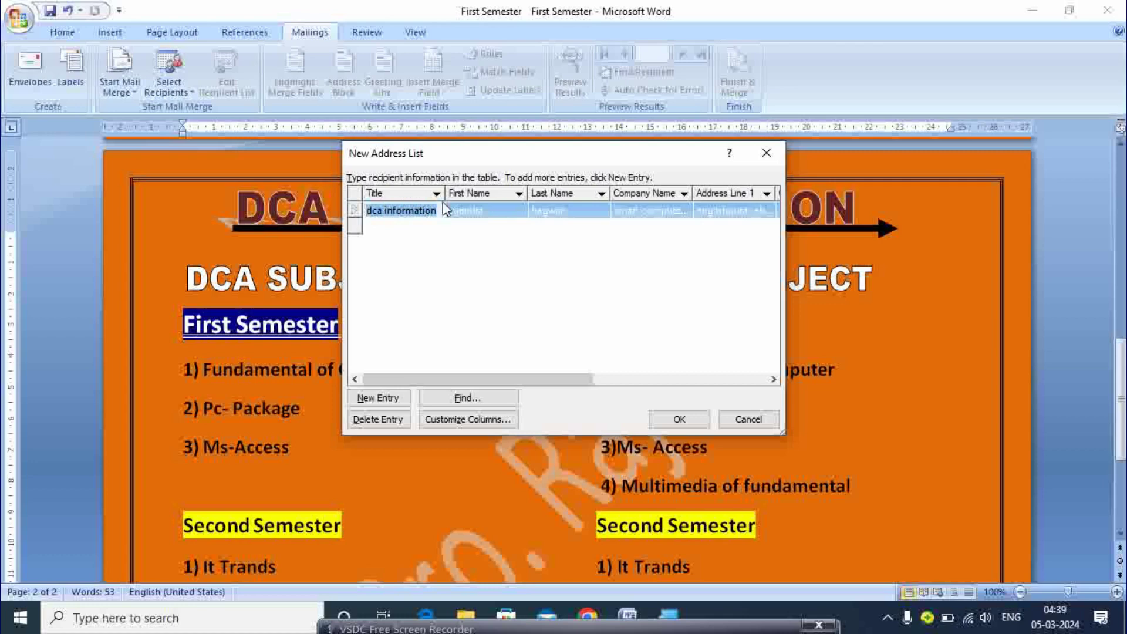
left_click(405, 227)
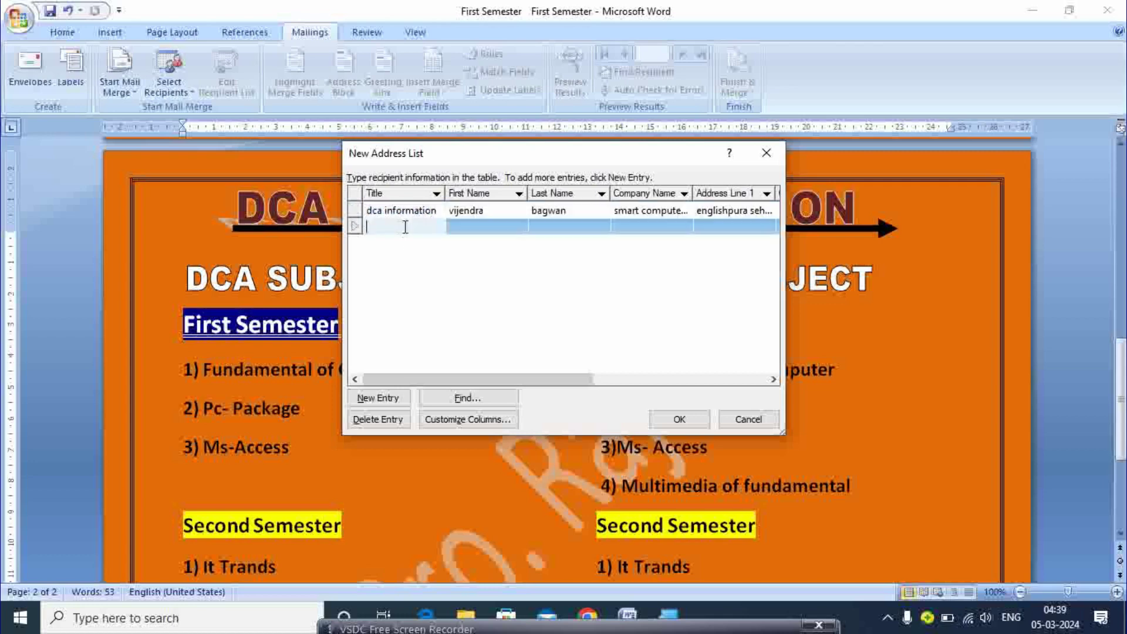
key("ctrl+v")
left_click(462, 227)
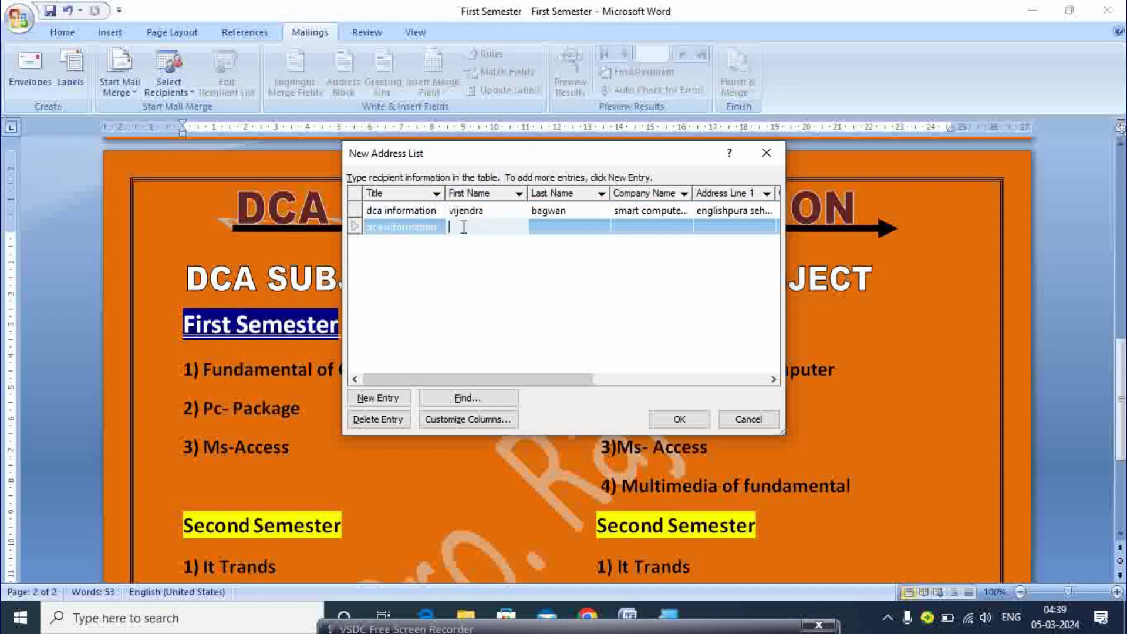
key("Tab")
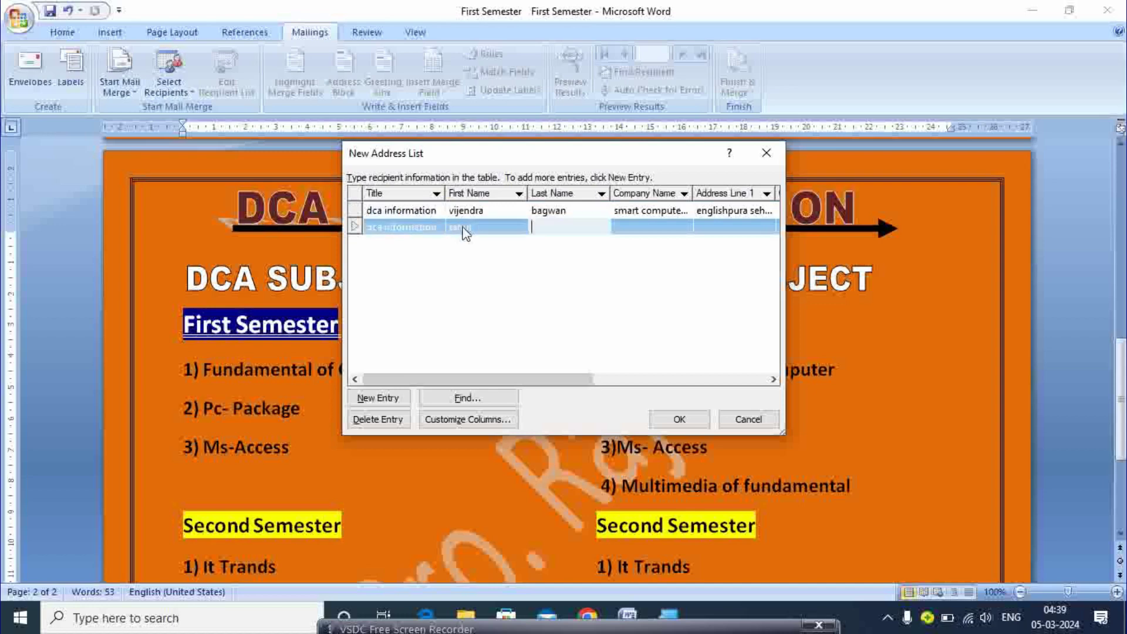
key("Tab")
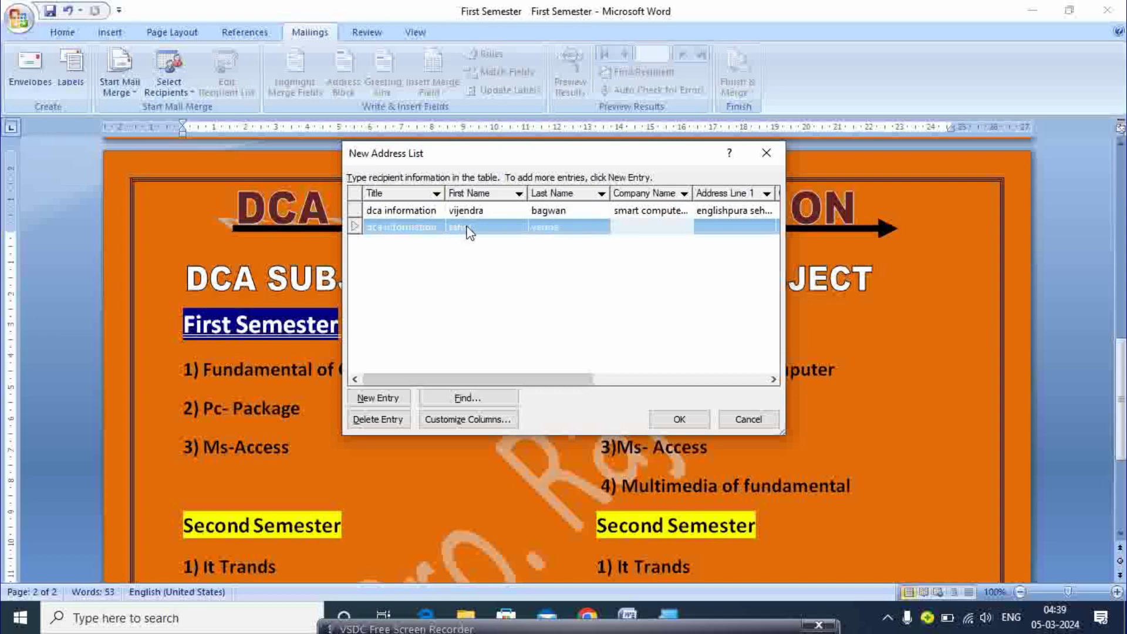
- Copy the company name and address line from the first entry into the second
left_click(620, 212)
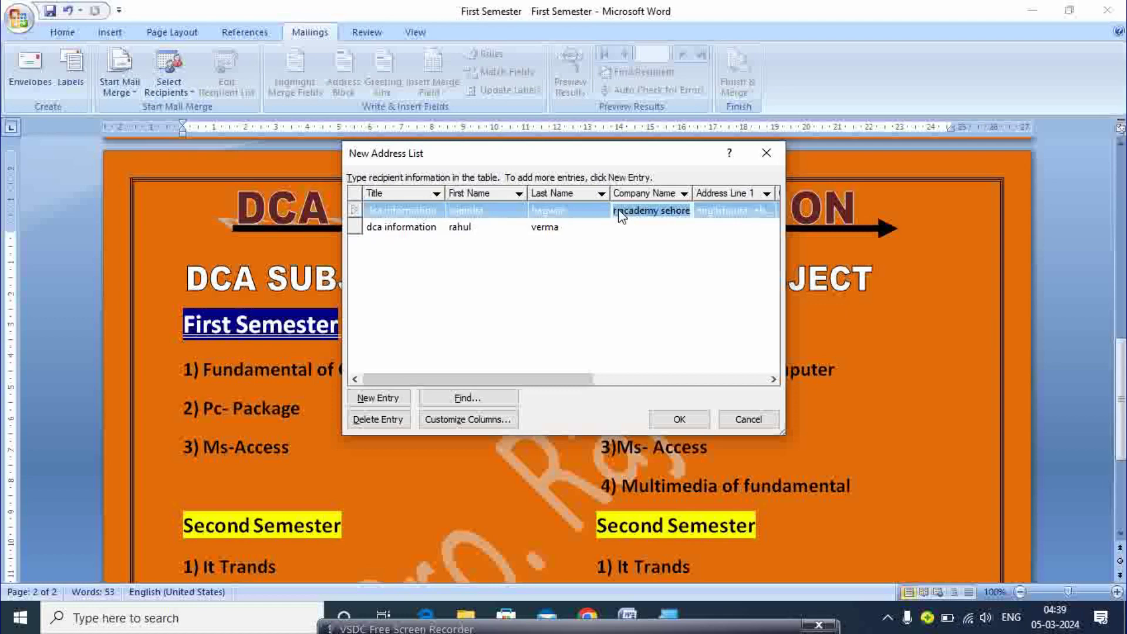
left_click(629, 226)
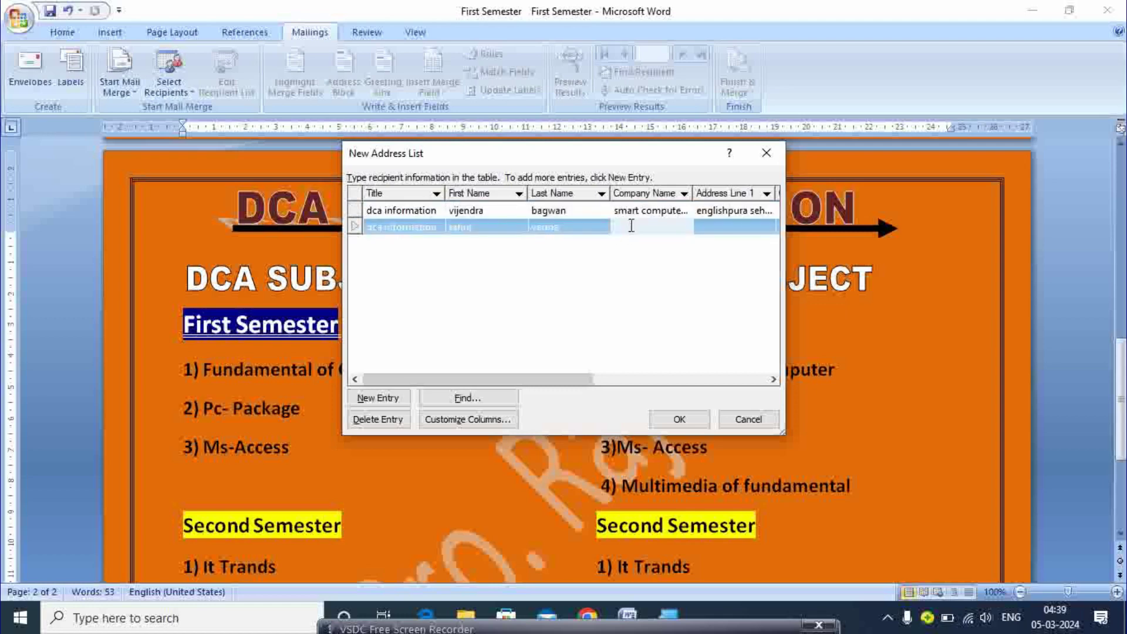
key("ctrl+v")
left_click(742, 226)
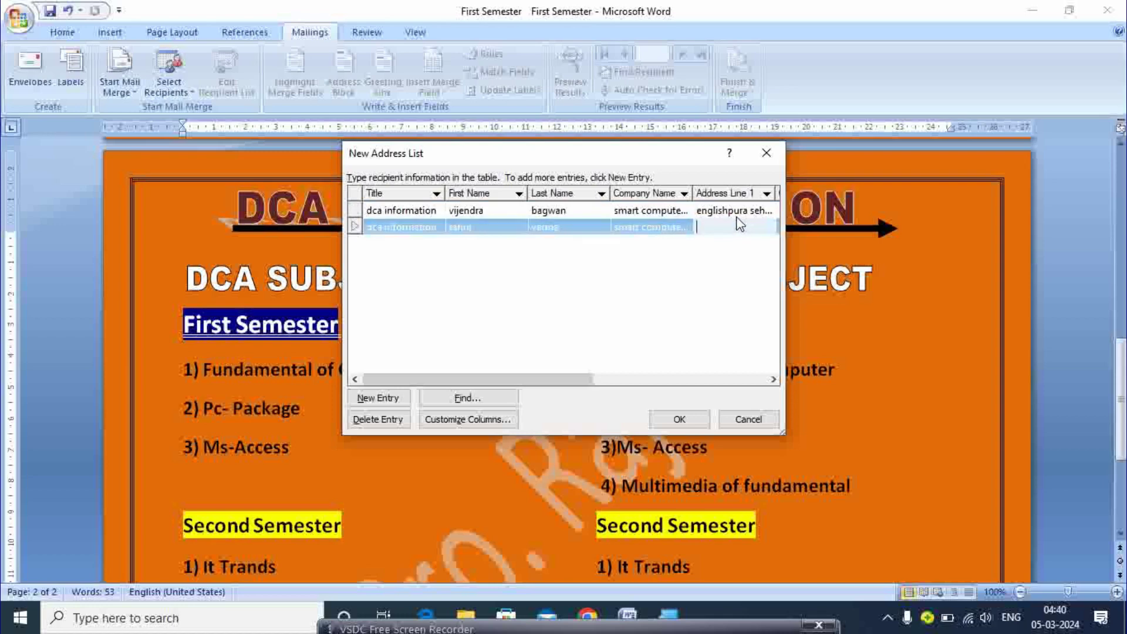
left_click(736, 212)
left_click(738, 216)
key("ctrl+c")
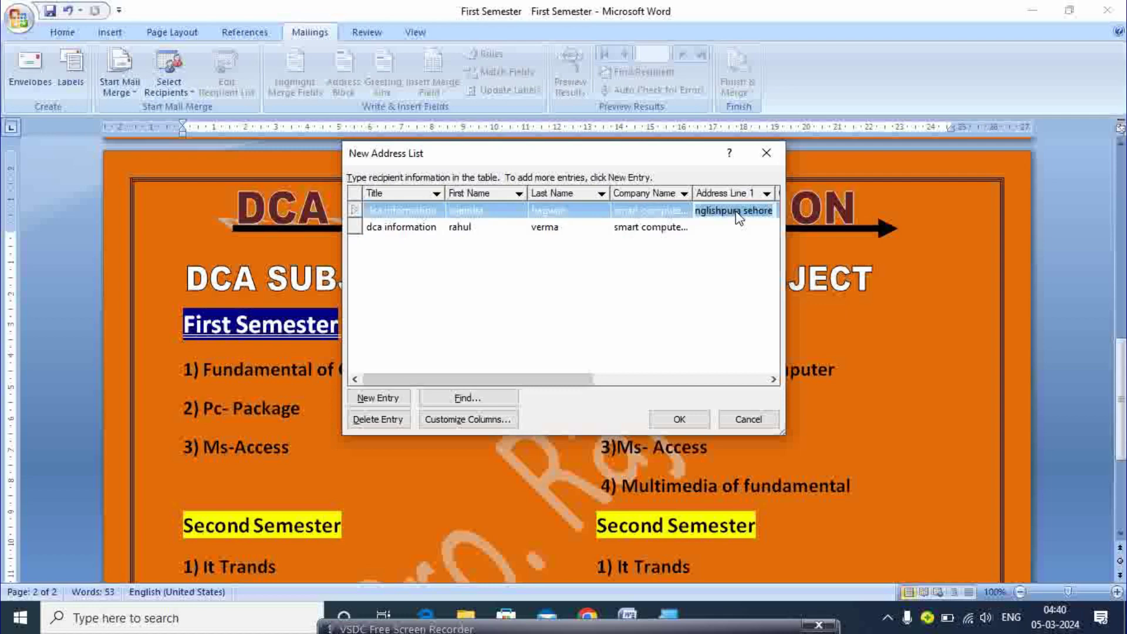
left_click(737, 227)
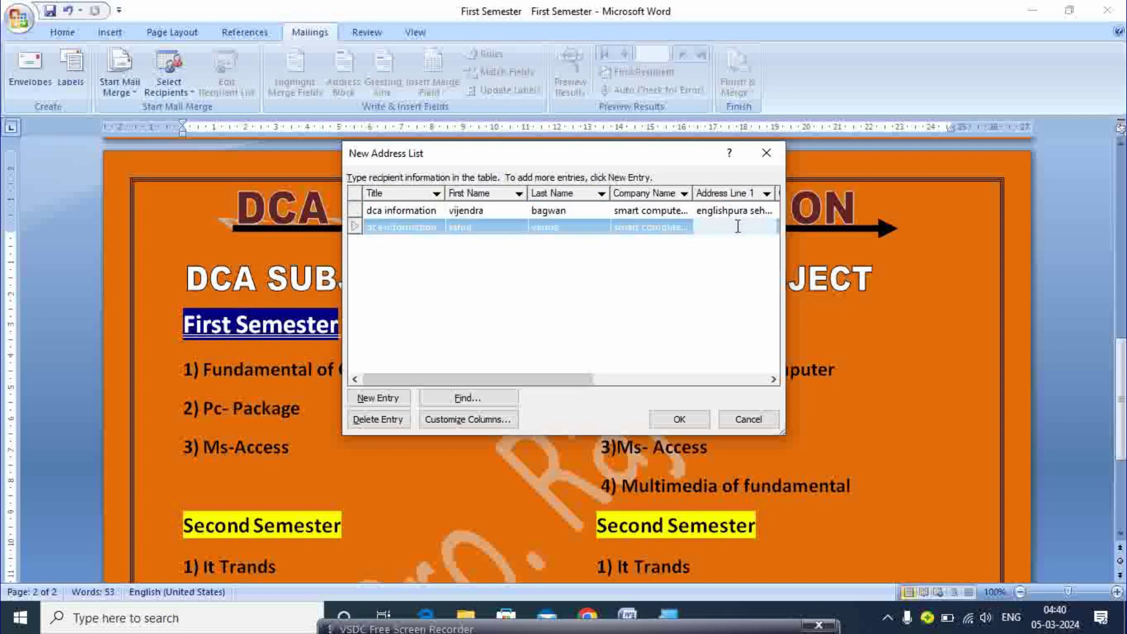
key("ctrl+v")
- Complete the second recipient's city, state, work phone and e-mail address
key("Tab")
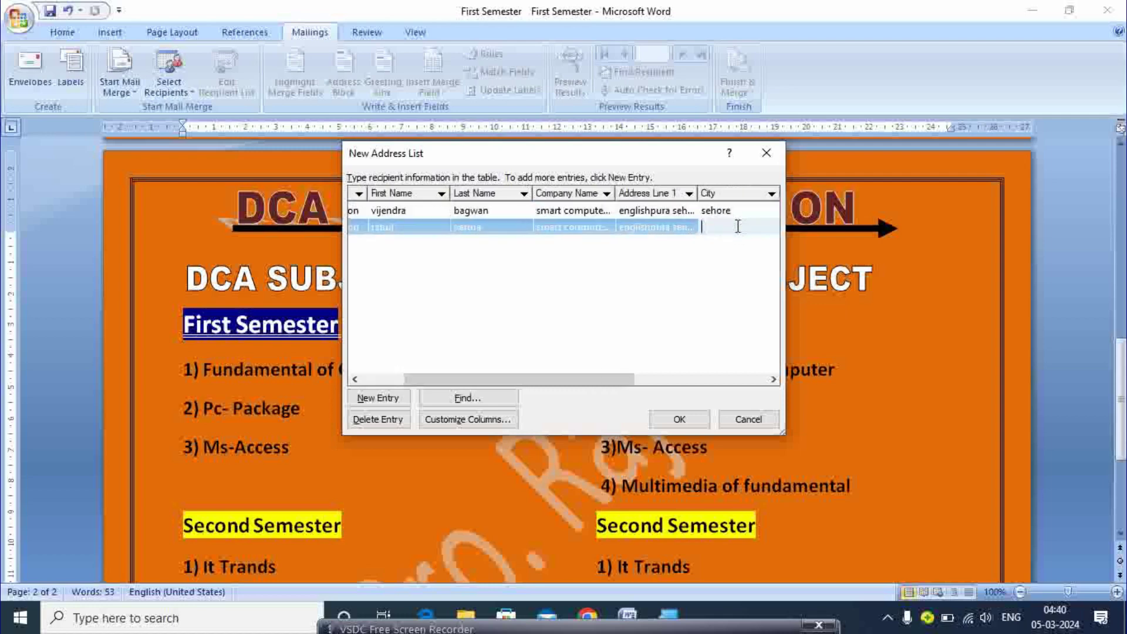
type("sehore")
key("Tab")
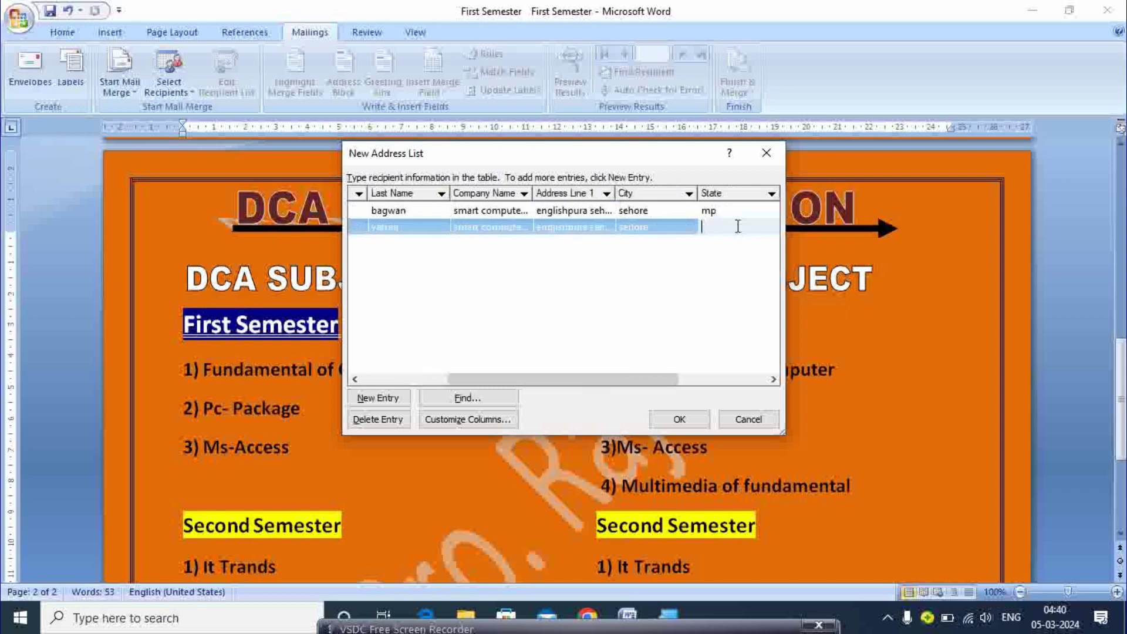
type("mp")
key("Tab")
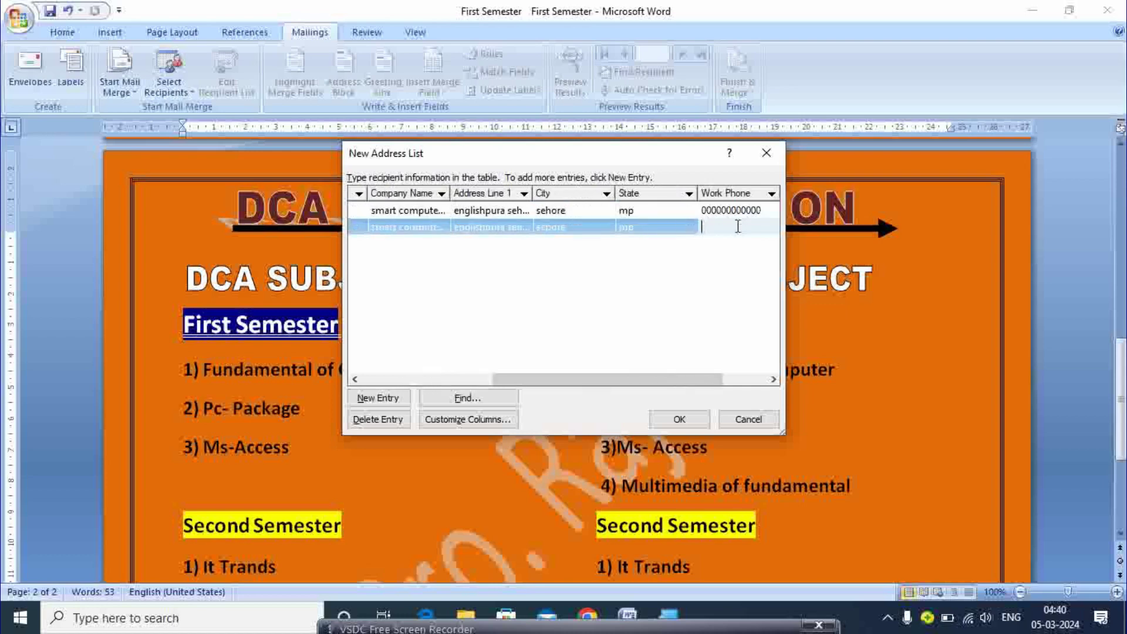
type("99999999999")
key("Tab")
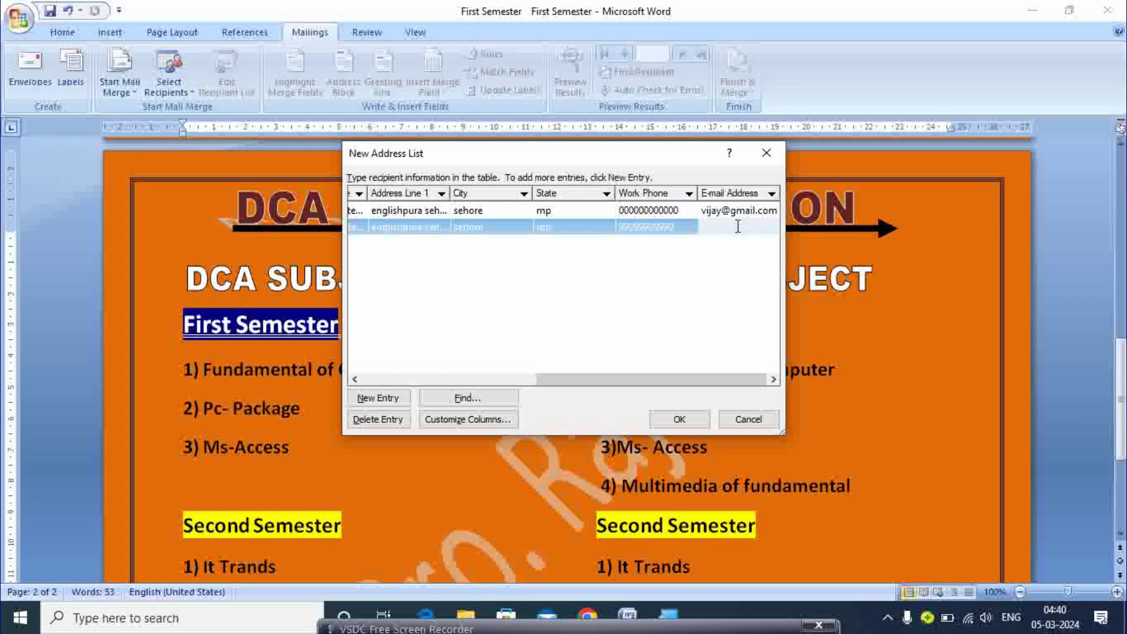
- Save the recipient list to the Desktop under the file name 'dca information'
left_click(680, 419)
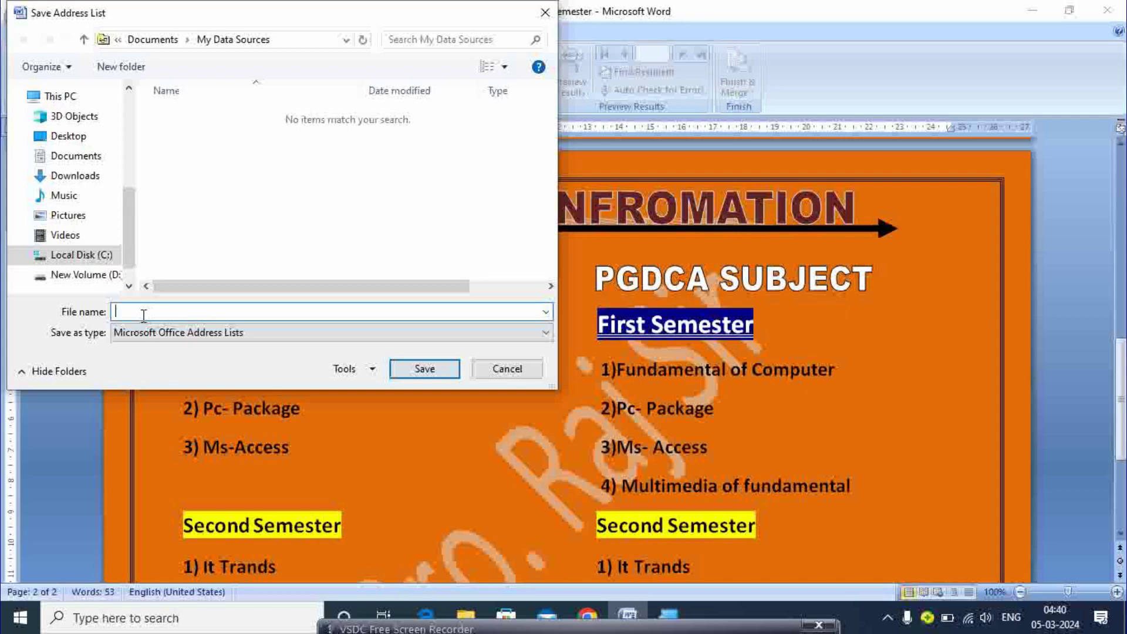
left_click(69, 136)
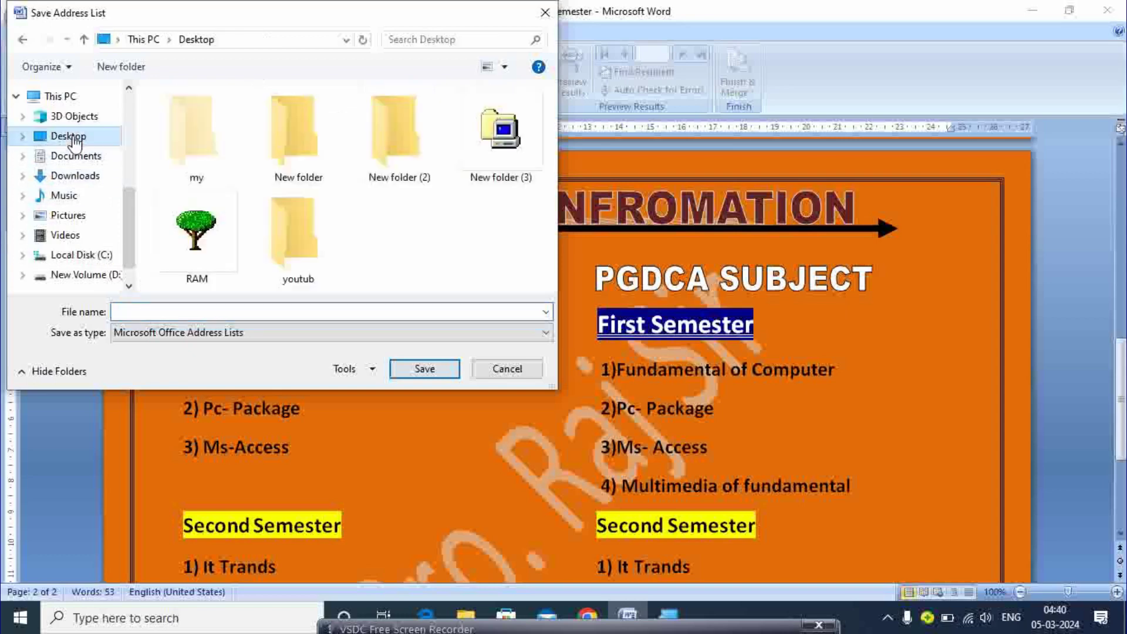
left_click(195, 310)
type("d")
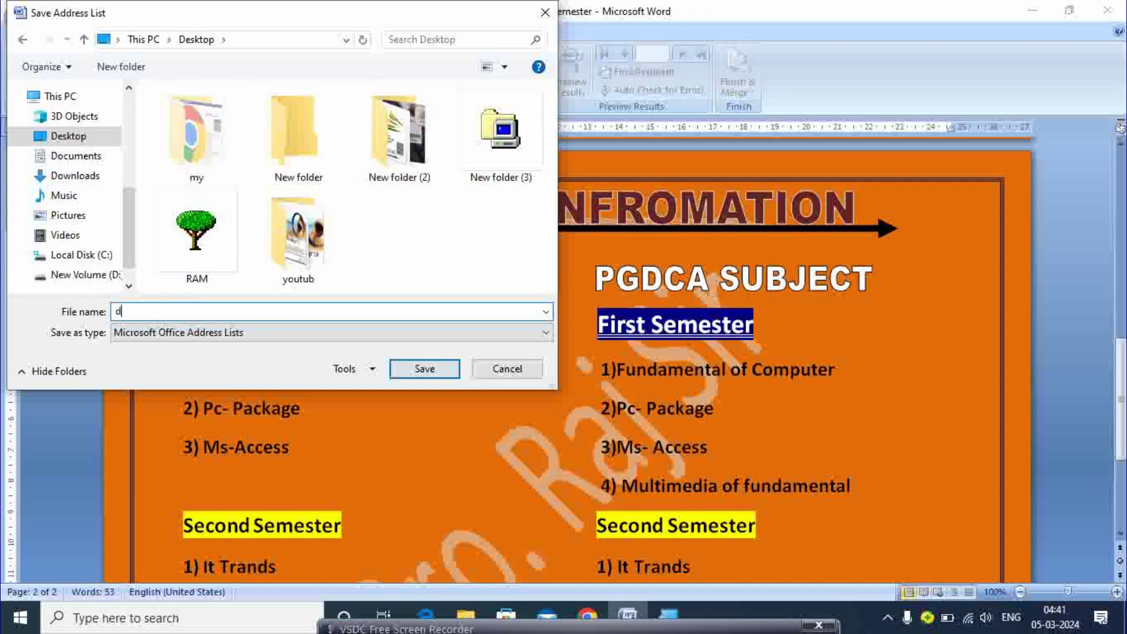
type("ca information")
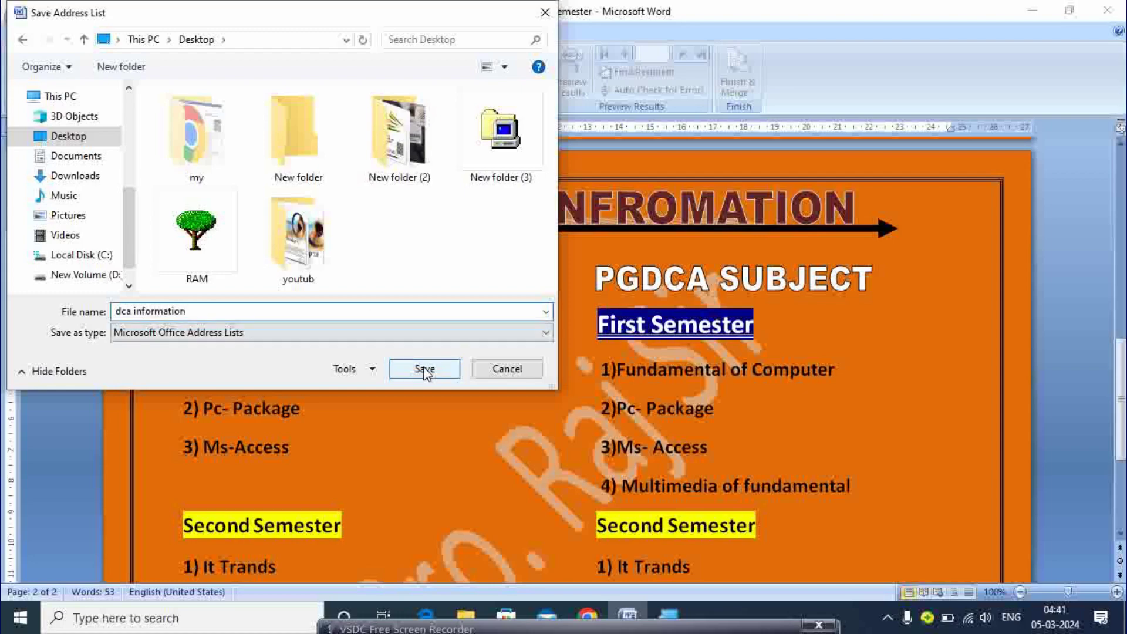
left_click(424, 370)
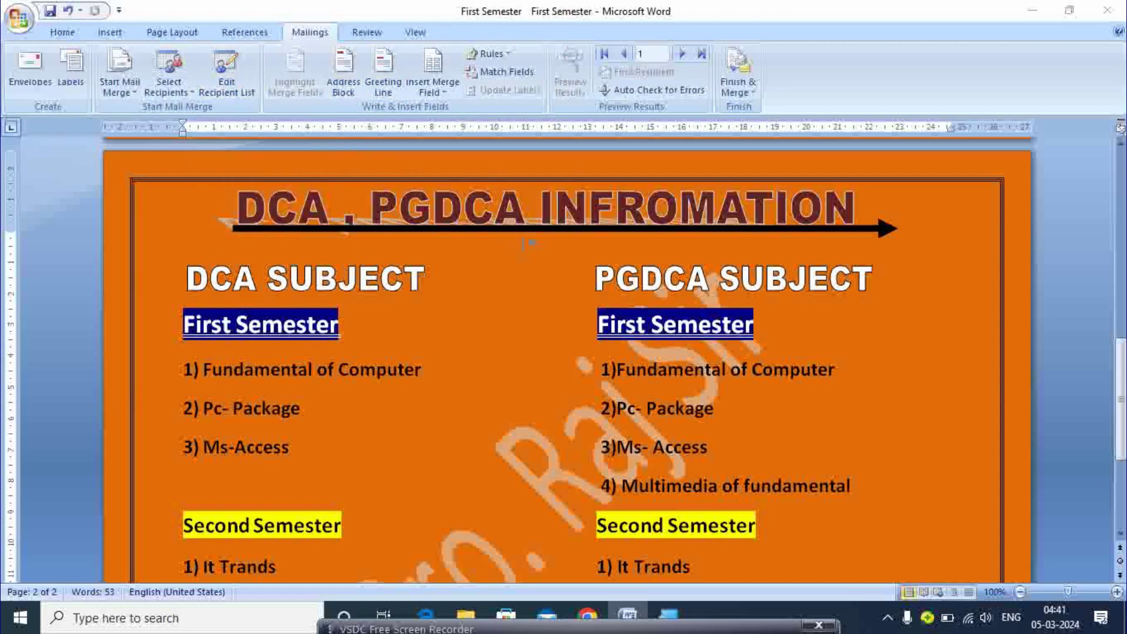
- Insert an Address Block using the default name, company and postal address format
scroll(524, 241, "up", 3)
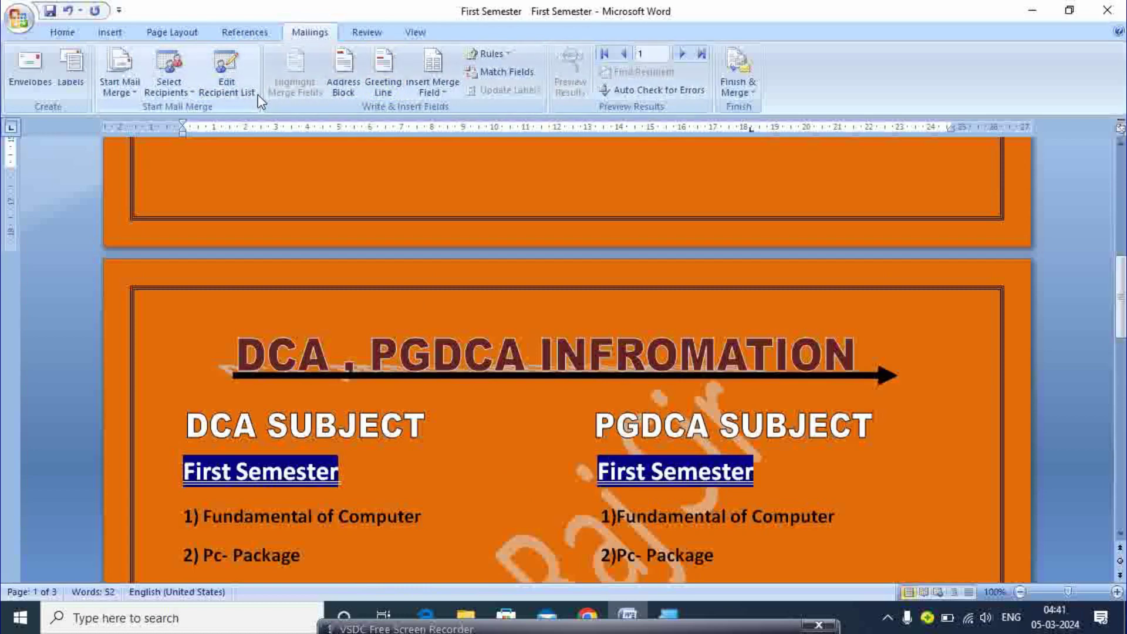
left_click(340, 90)
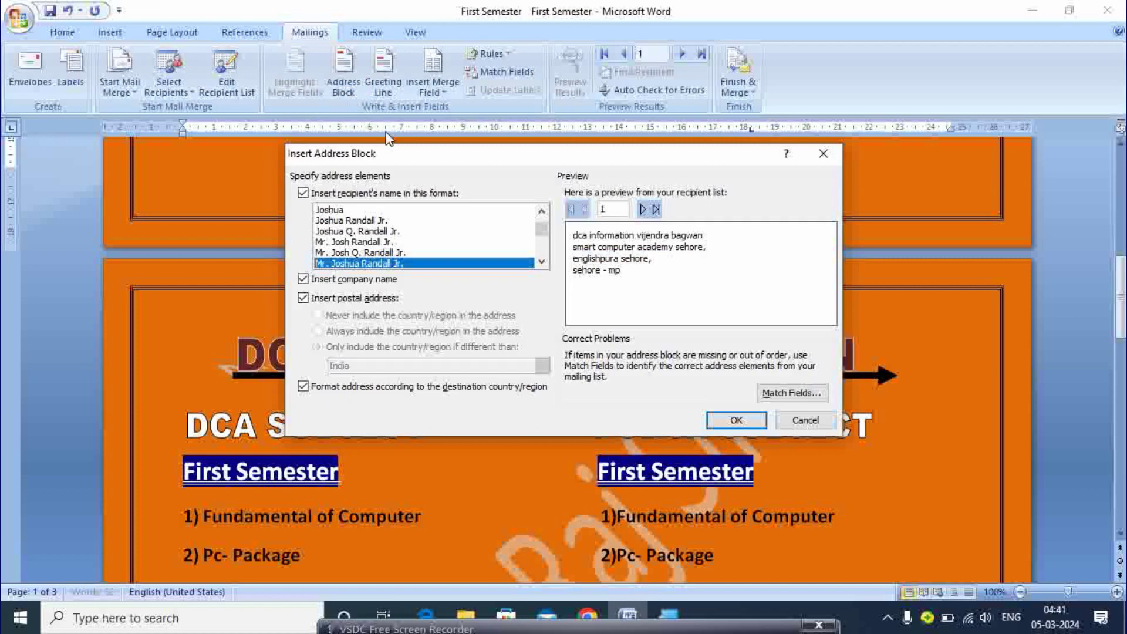
left_click(727, 421)
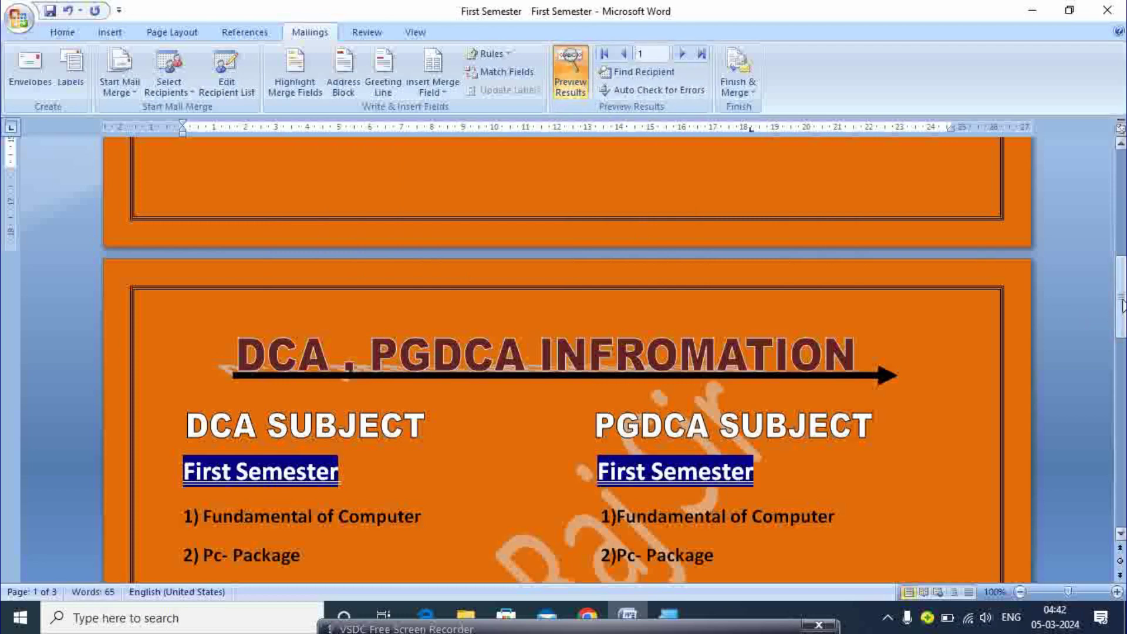
- Preview the merged address block and advance the preview to record 2
left_click_drag(1121, 306, 1121, 200)
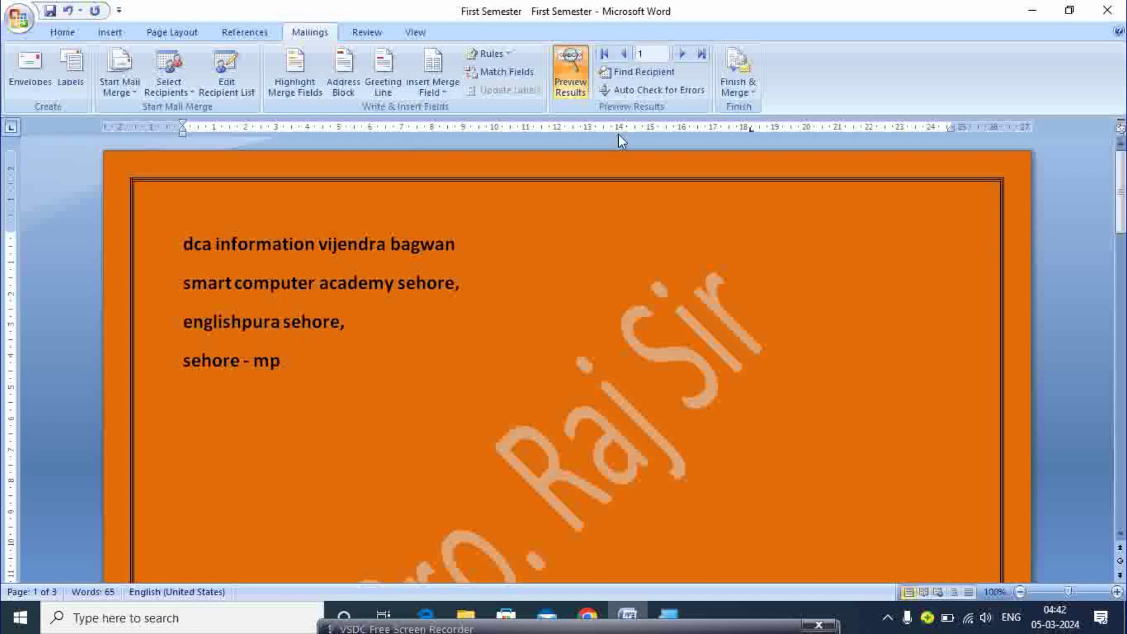
left_click(705, 50)
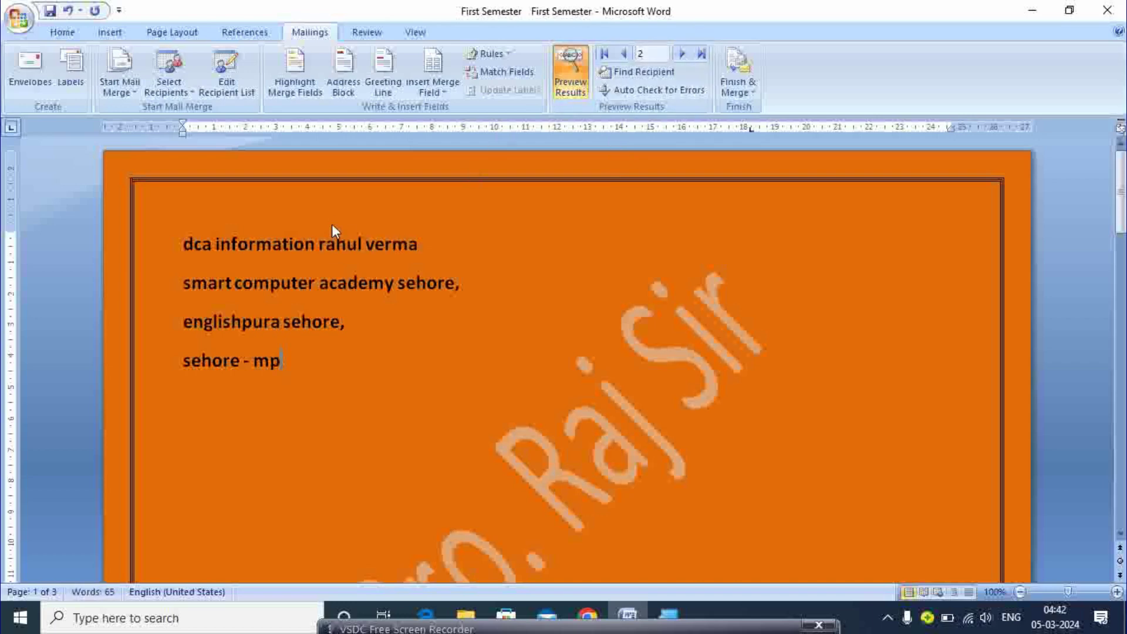
left_click(684, 54)
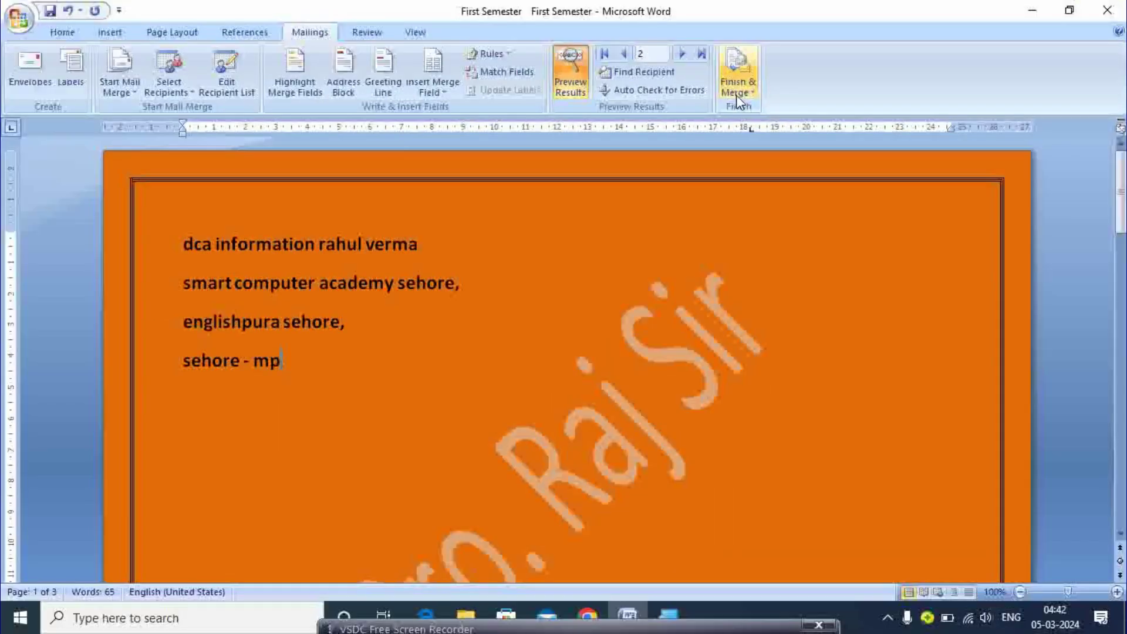
- Finish the merge as e-mail messages, sending records 1 to 2
left_click(737, 96)
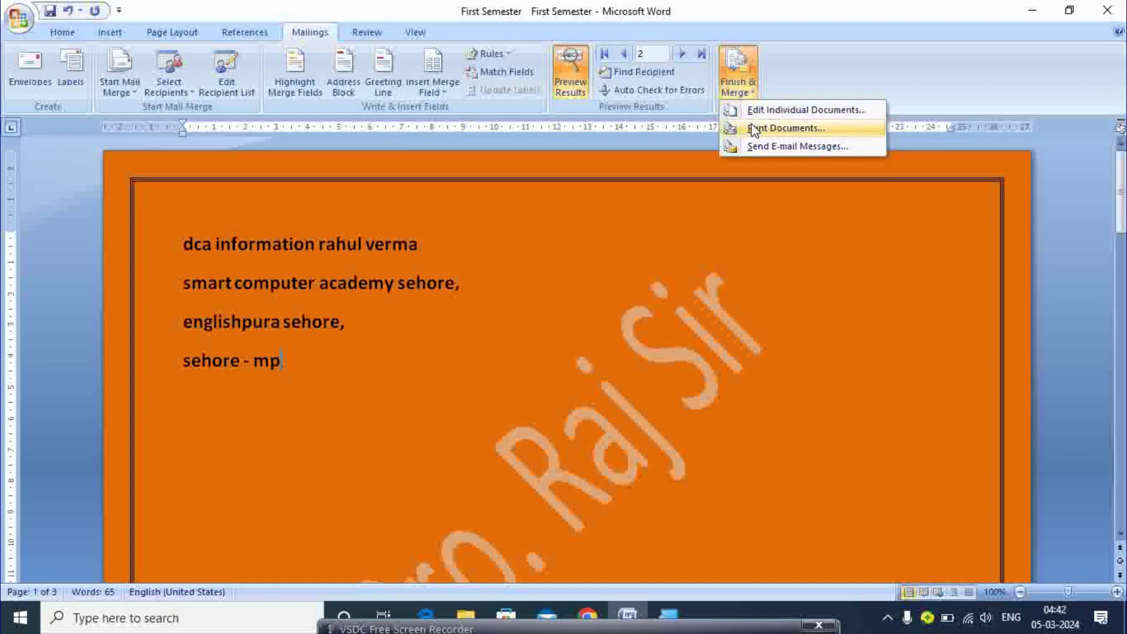
left_click(778, 153)
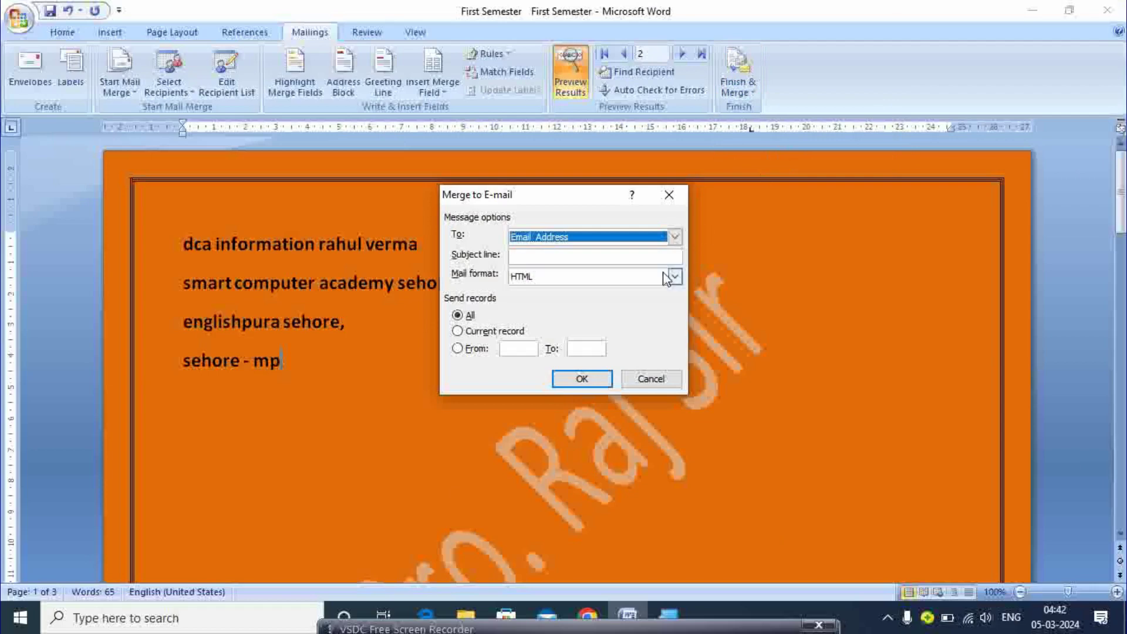
left_click(458, 348)
left_click(506, 348)
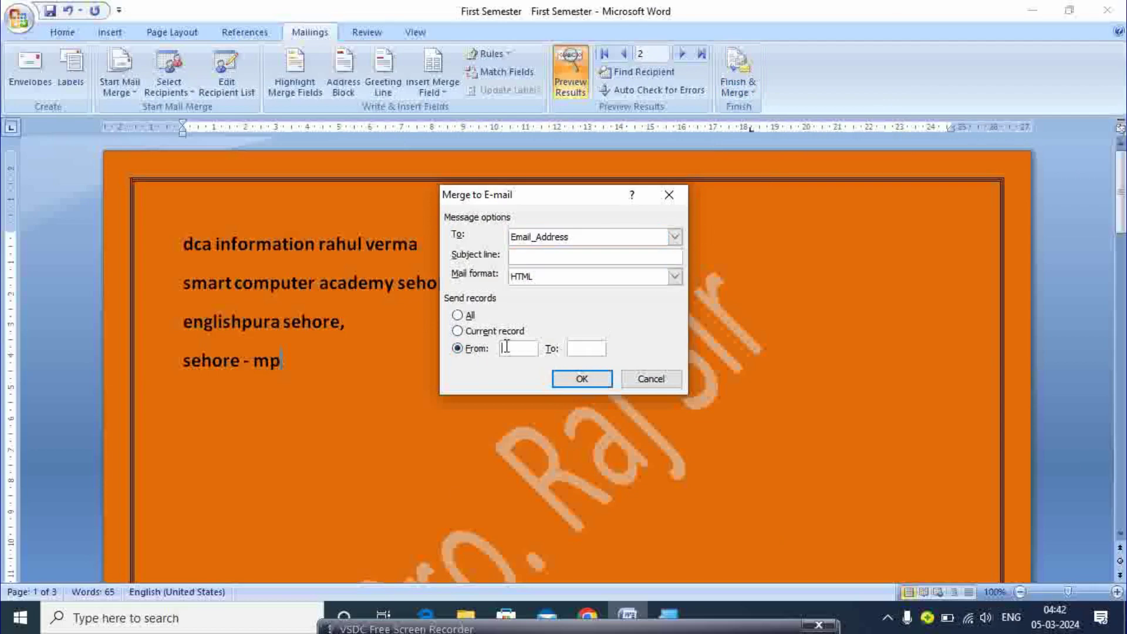
type("1")
left_click(574, 348)
left_click(526, 348)
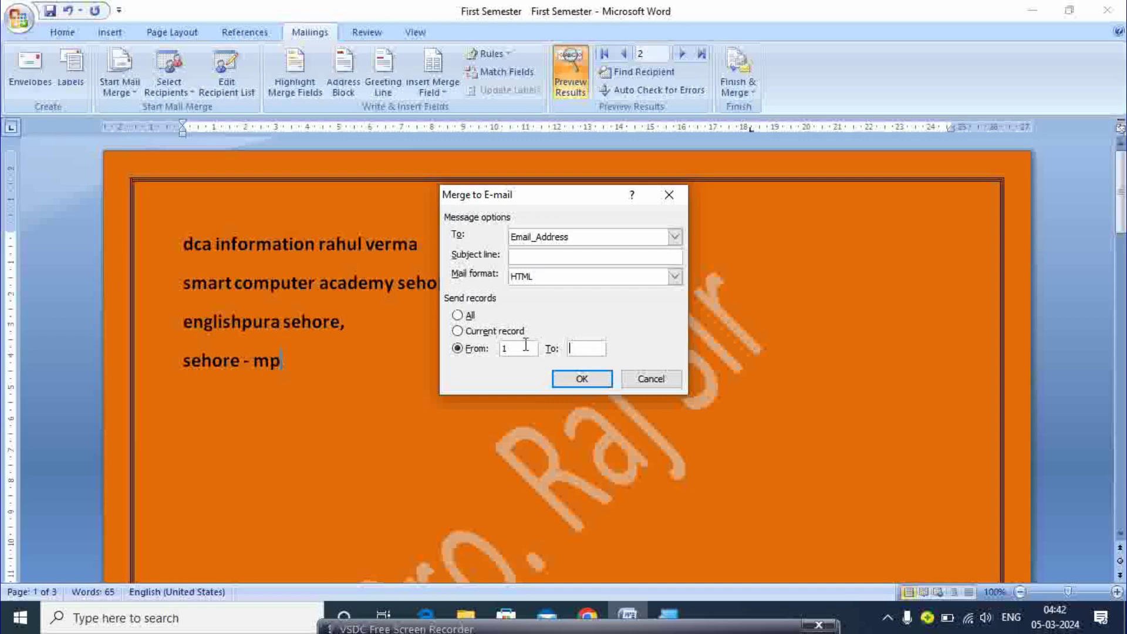
left_click(585, 349)
type("2")
left_click(588, 379)
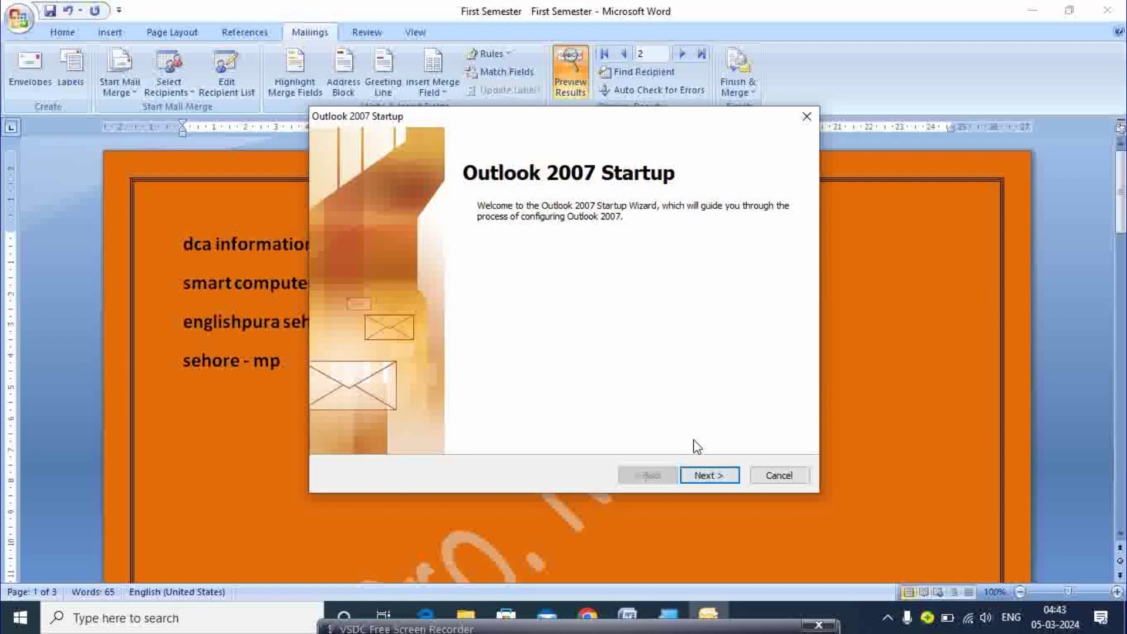
- Advance the Outlook 2007 Startup wizard to the new e-mail account form
left_click(706, 481)
left_click(707, 482)
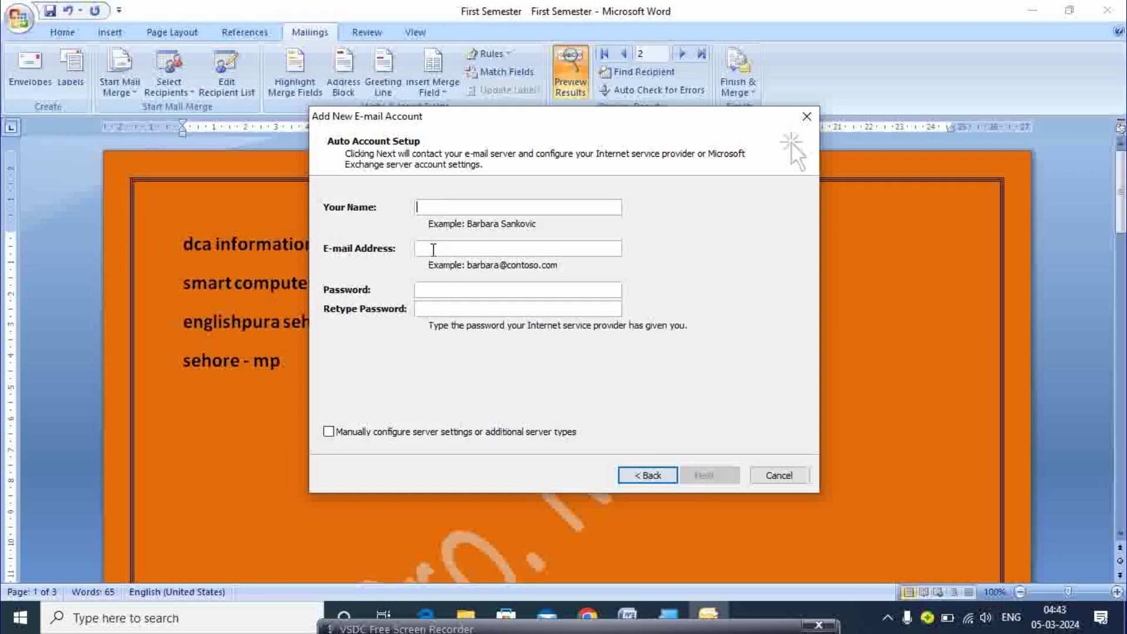
left_click(433, 249)
left_click(443, 291)
- Cancel the account setup and the startup wizard, confirming each exit prompt
left_click(784, 483)
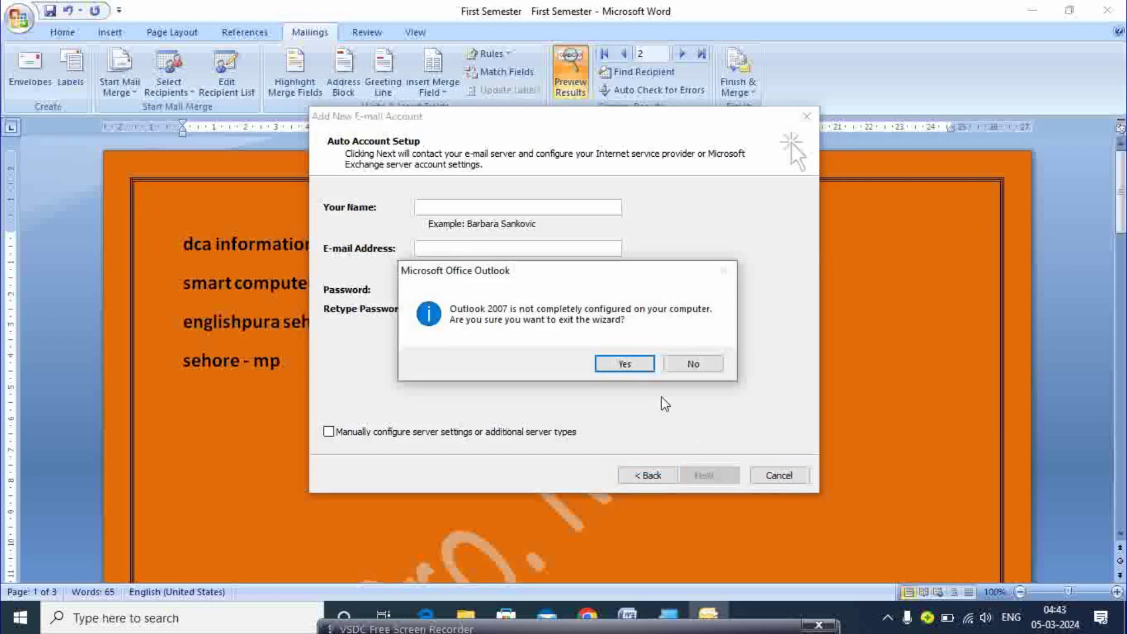
left_click(625, 363)
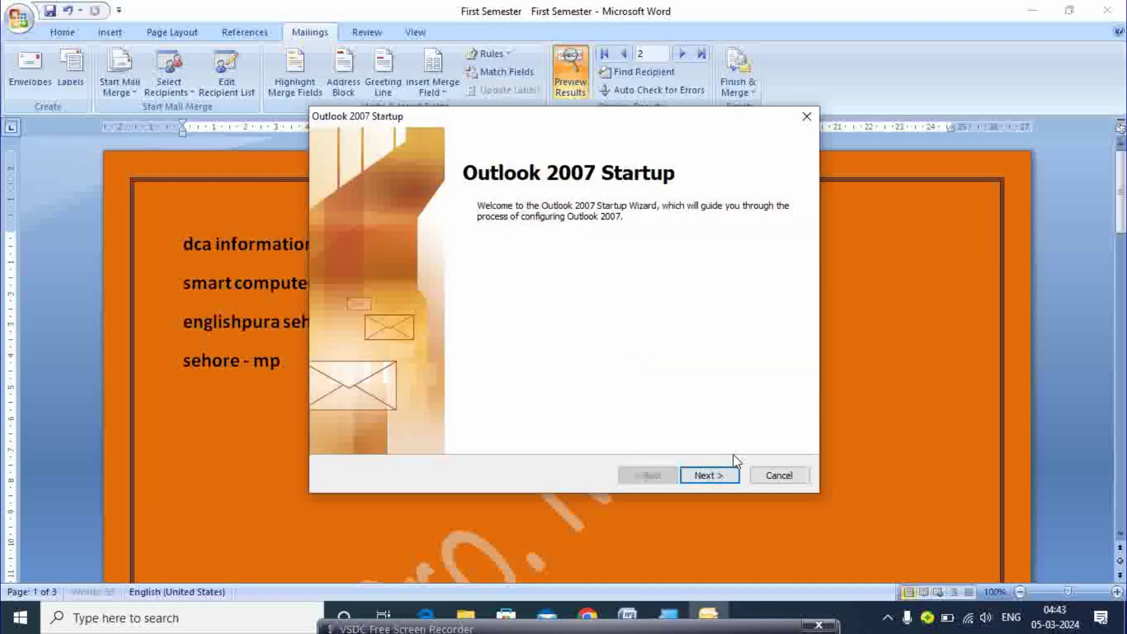
left_click(776, 478)
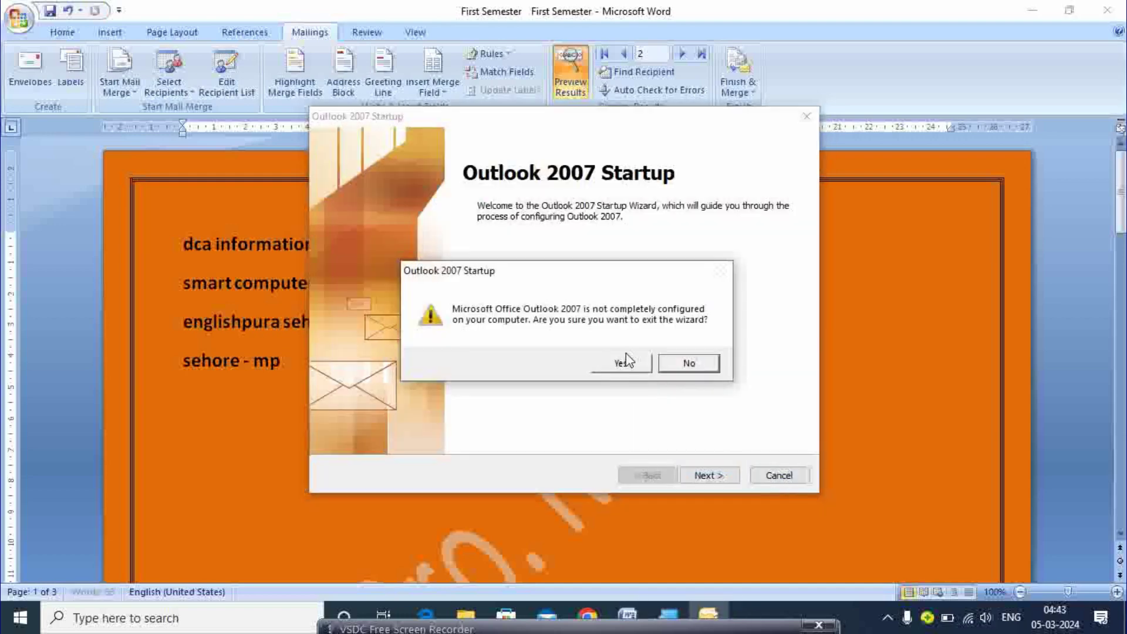
left_click(621, 363)
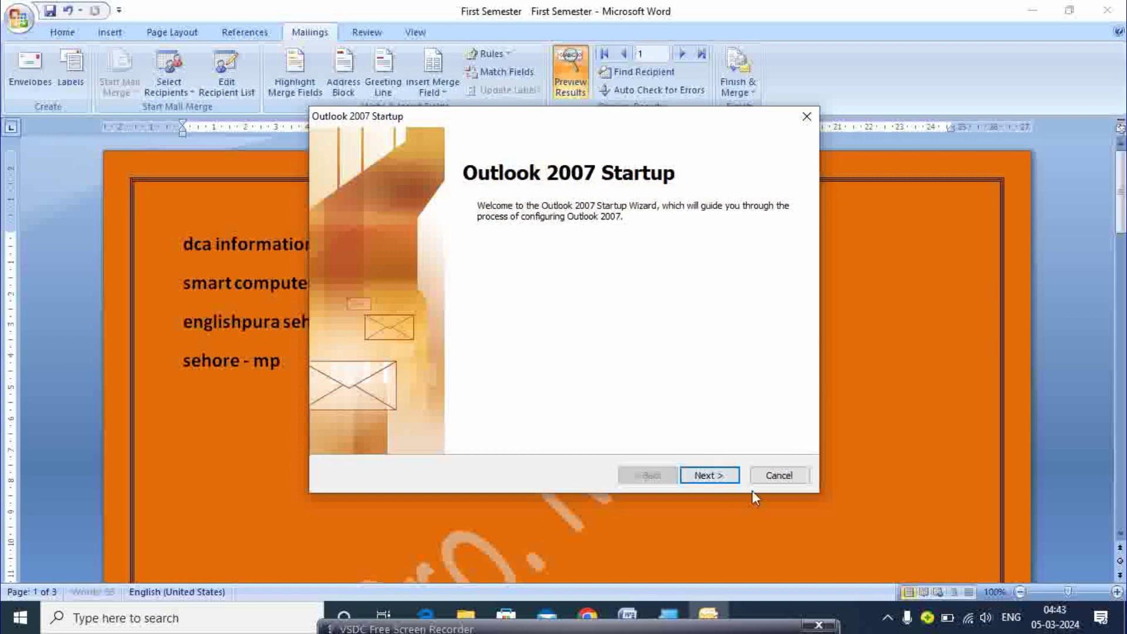
left_click(777, 482)
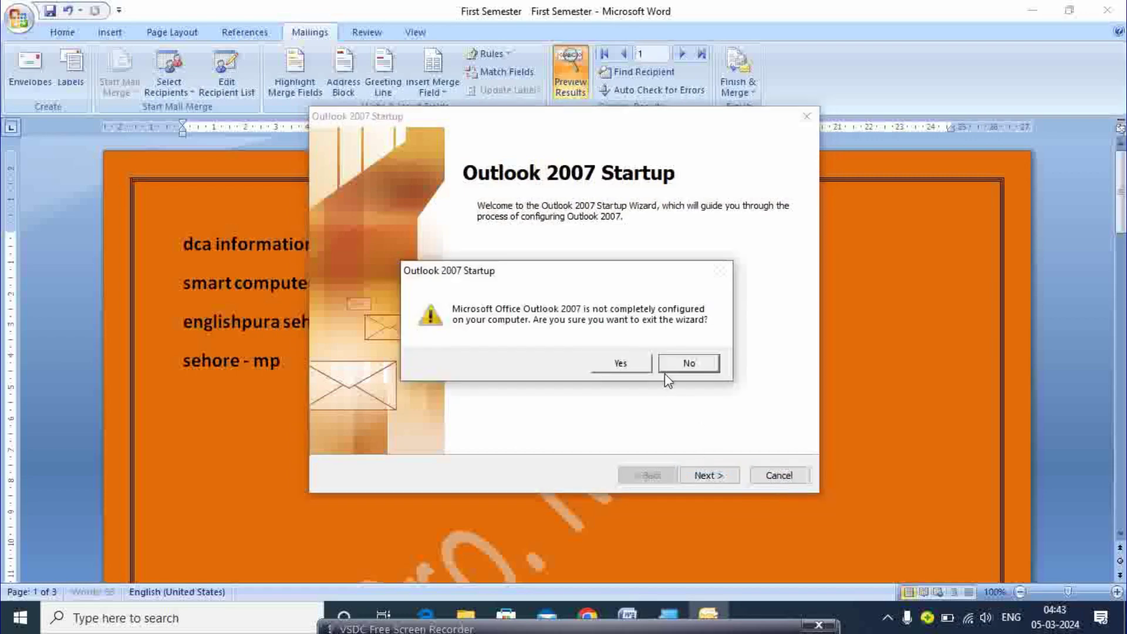
left_click(623, 364)
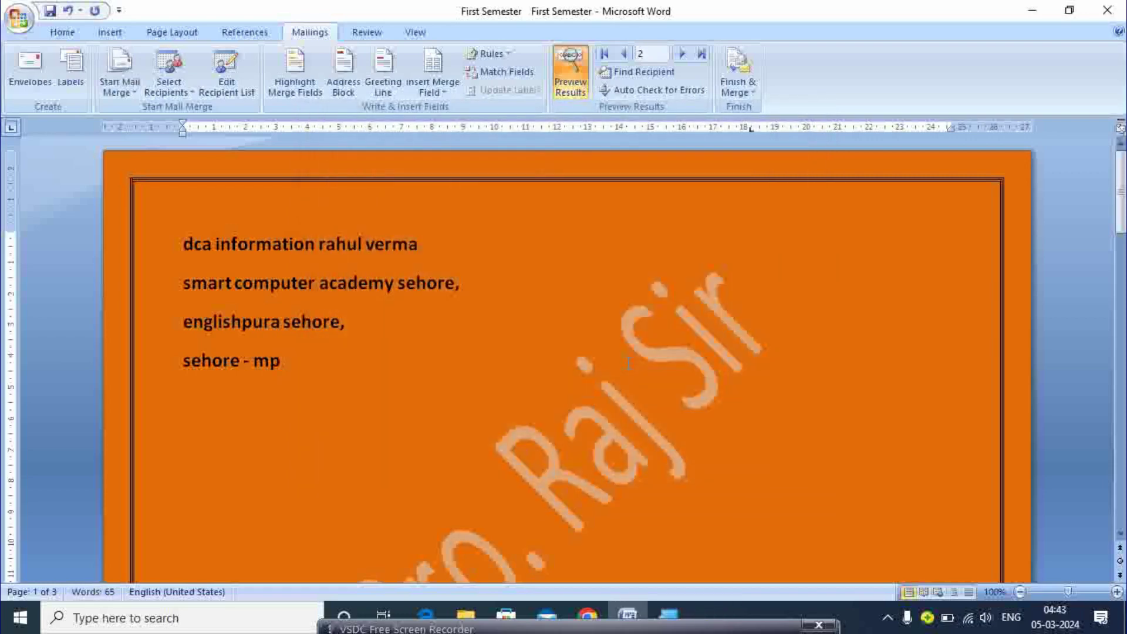